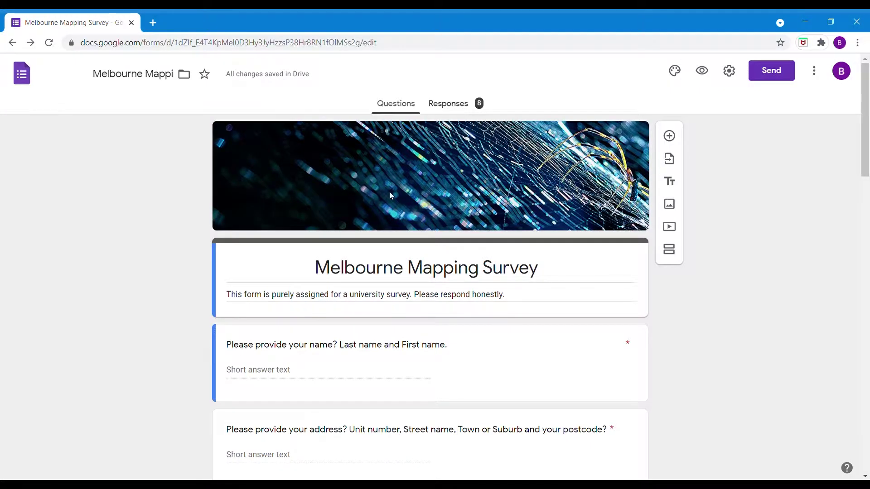
Step: Scroll down and back up through the Melbourne Mapping Survey form questions
{"action": "scroll", "coordinate": [376, 392], "scroll_direction": "down", "scroll_amount": 7}
{"action": "scroll", "coordinate": [376, 391], "scroll_direction": "down", "scroll_amount": 15}
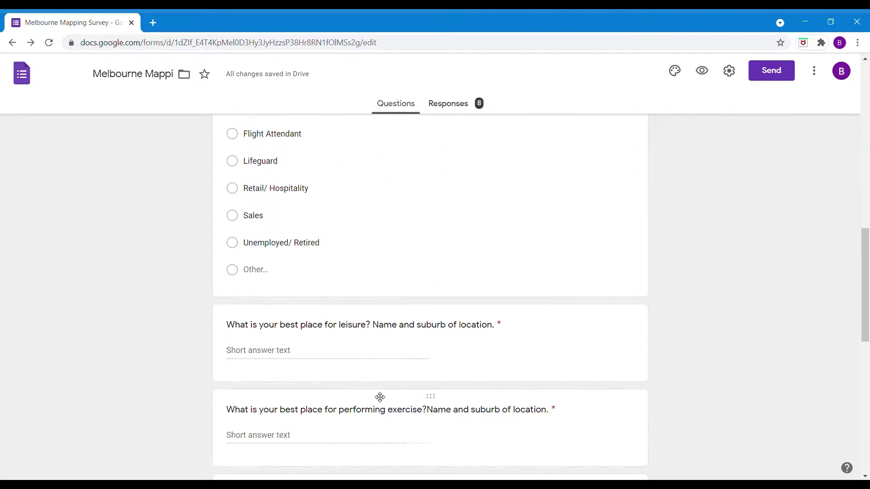
{"action": "scroll", "coordinate": [374, 395], "scroll_direction": "up", "scroll_amount": 8}
{"action": "scroll", "coordinate": [371, 393], "scroll_direction": "up", "scroll_amount": 10}
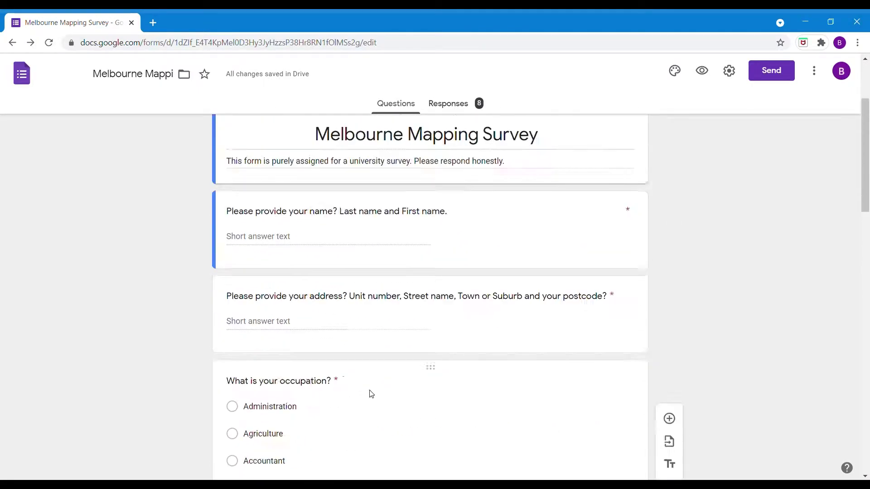
{"action": "left_click", "coordinate": [447, 107]}
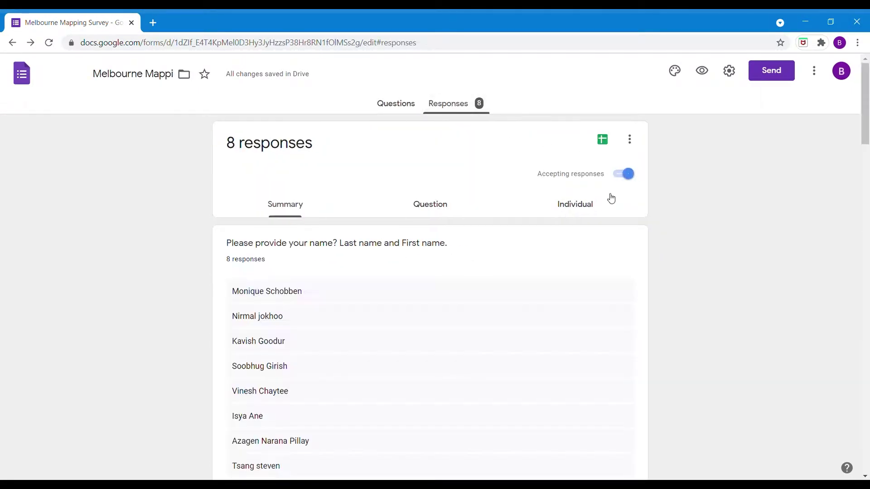
{"action": "scroll", "coordinate": [362, 278], "scroll_direction": "down", "scroll_amount": 13}
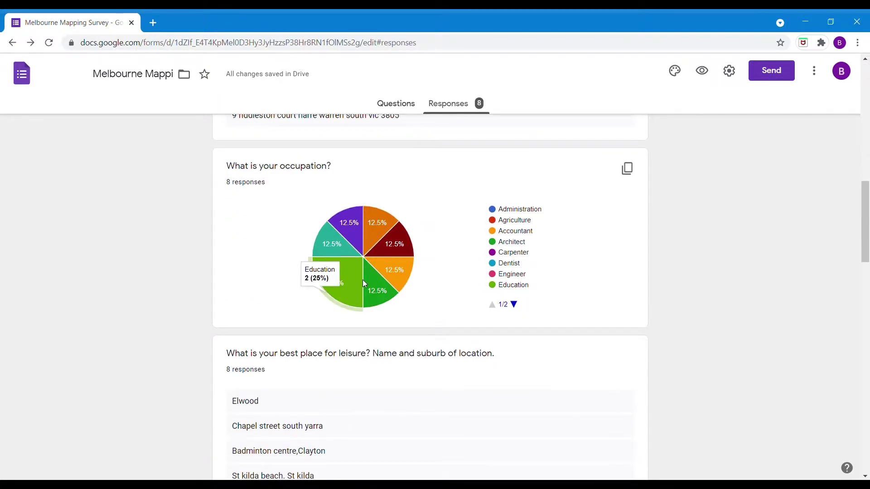
{"action": "scroll", "coordinate": [365, 284], "scroll_direction": "down", "scroll_amount": 18}
{"action": "scroll", "coordinate": [365, 284], "scroll_direction": "down", "scroll_amount": 3}
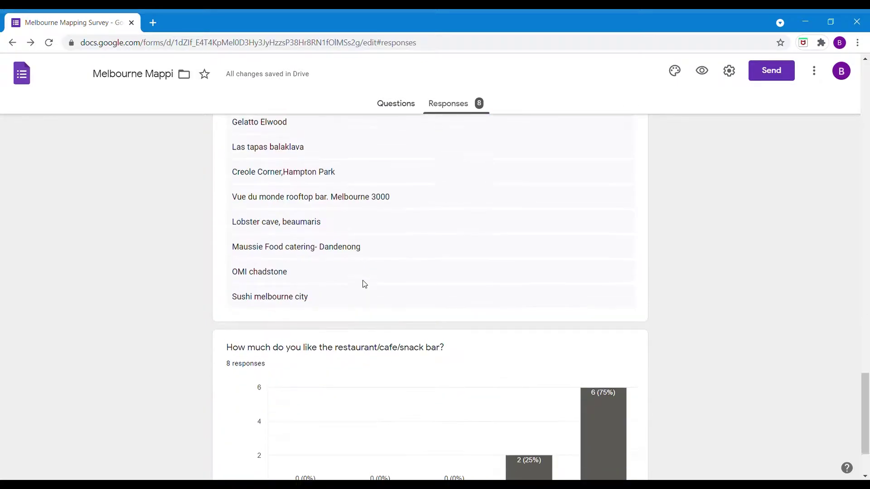
{"action": "scroll", "coordinate": [362, 280], "scroll_direction": "up", "scroll_amount": 11}
{"action": "scroll", "coordinate": [362, 280], "scroll_direction": "down", "scroll_amount": 9}
{"action": "scroll", "coordinate": [365, 285], "scroll_direction": "down", "scroll_amount": 4}
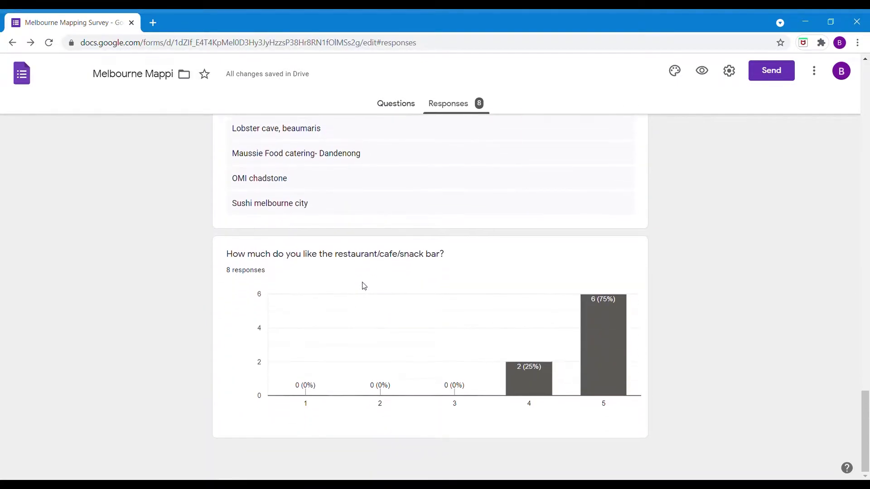
{"action": "scroll", "coordinate": [364, 285], "scroll_direction": "up", "scroll_amount": 20}
{"action": "scroll", "coordinate": [363, 284], "scroll_direction": "up", "scroll_amount": 20}
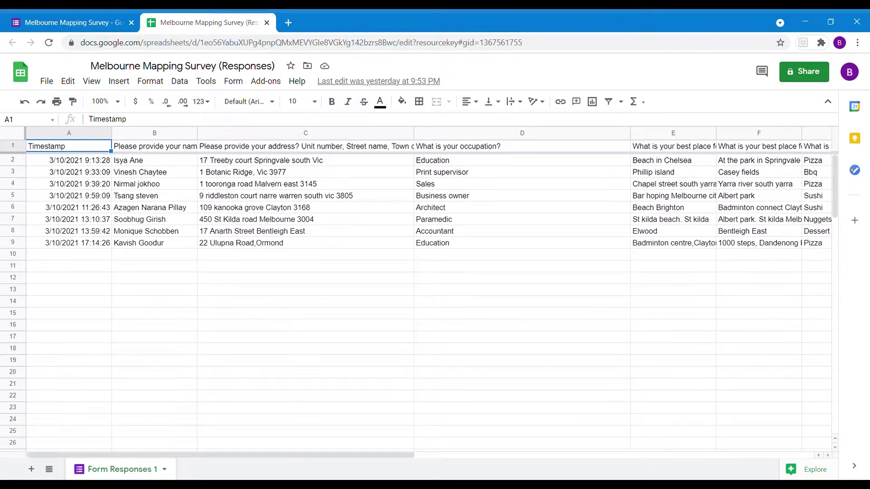
Step: In a new tab, search Google for 'my maps' and open the Google My Maps home page
{"action": "left_click", "coordinate": [289, 21]}
{"action": "left_click", "coordinate": [352, 201]}
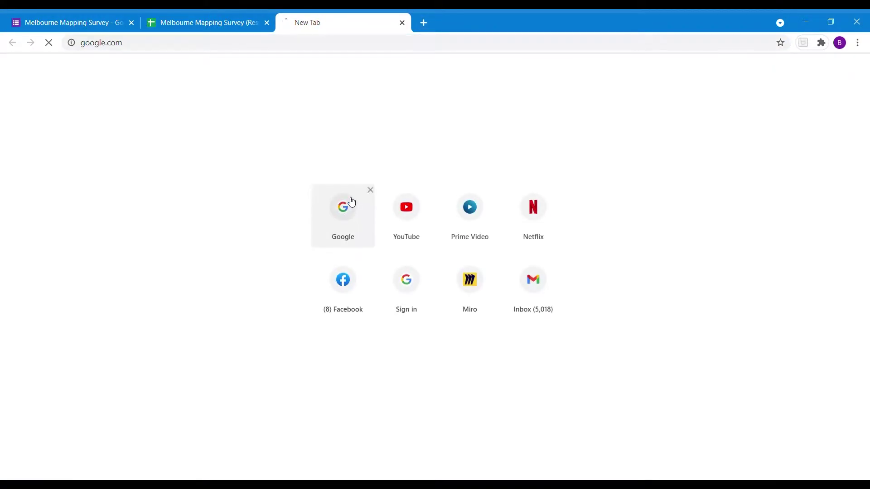
{"action": "type", "text": "my"}
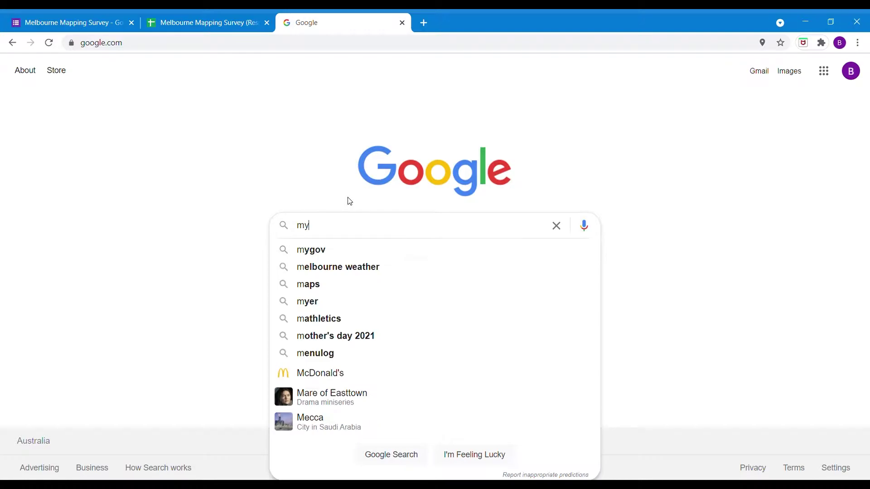
{"action": "type", "text": " maps"}
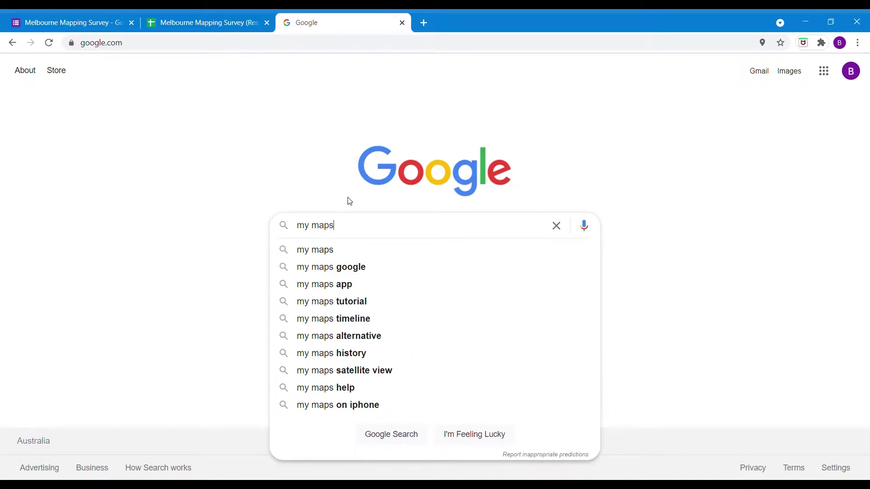
{"action": "key", "text": "Return"}
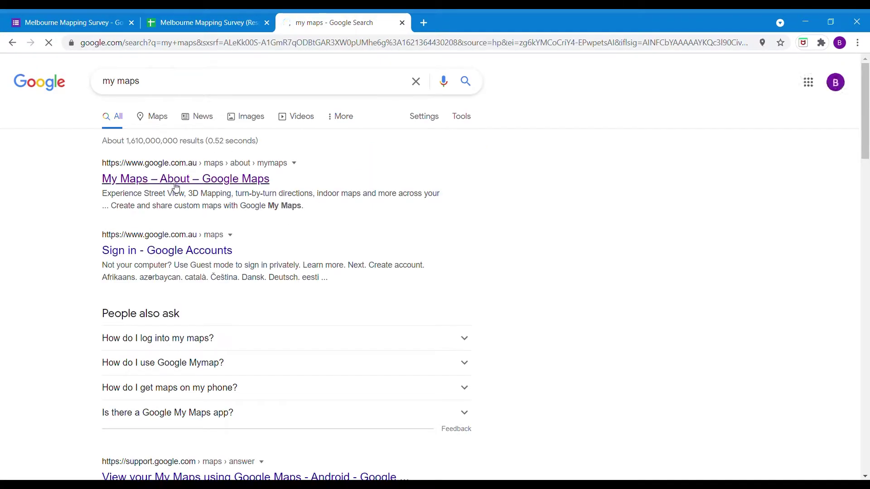
{"action": "left_click", "coordinate": [266, 179]}
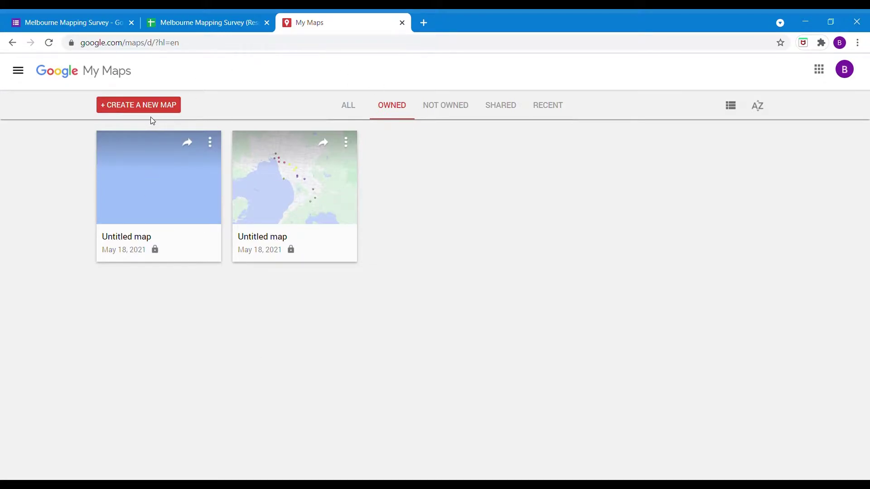
Step: Create a new blank untitled map and check its options menu
{"action": "left_click", "coordinate": [144, 106]}
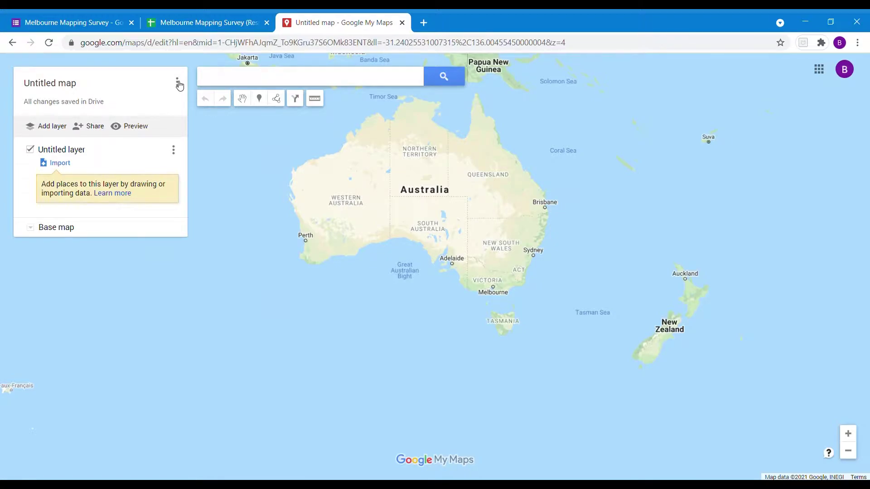
{"action": "left_click", "coordinate": [177, 83]}
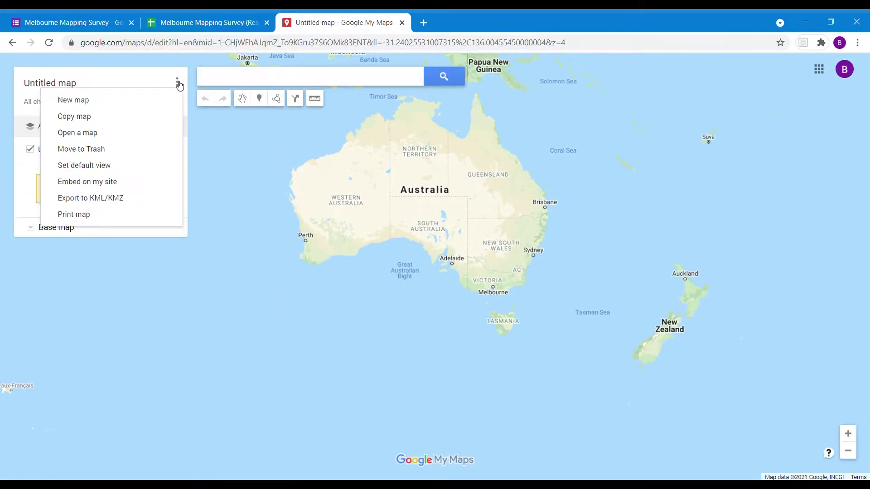
{"action": "left_click", "coordinate": [114, 76]}
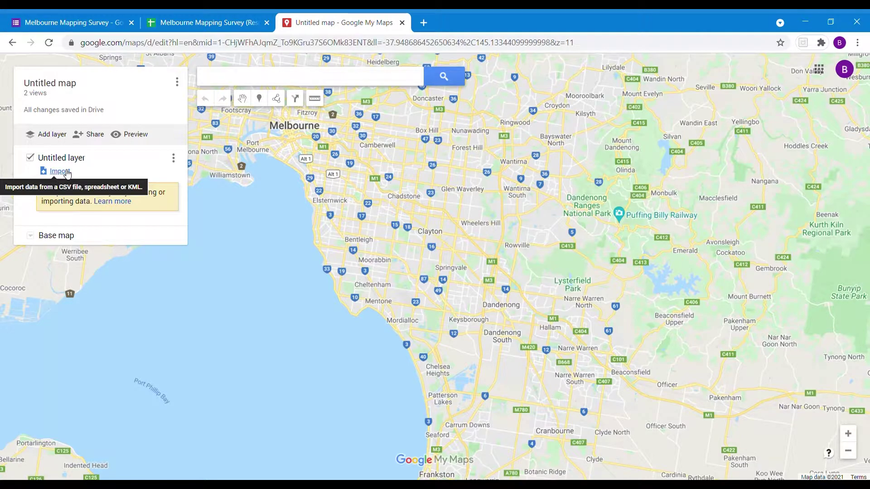
Step: Import the responses spreadsheet from Google Drive, positioning placemarks by the name and address columns
{"action": "left_click", "coordinate": [60, 171]}
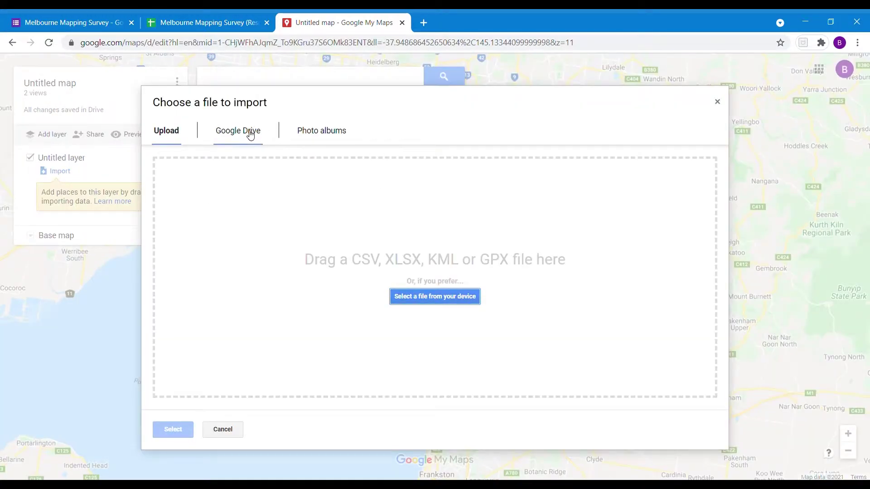
{"action": "left_click", "coordinate": [250, 134]}
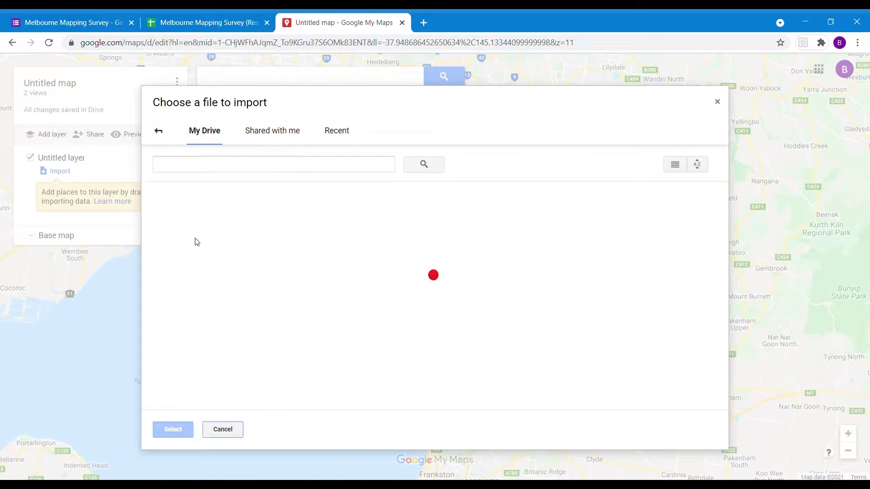
{"action": "left_click", "coordinate": [211, 312]}
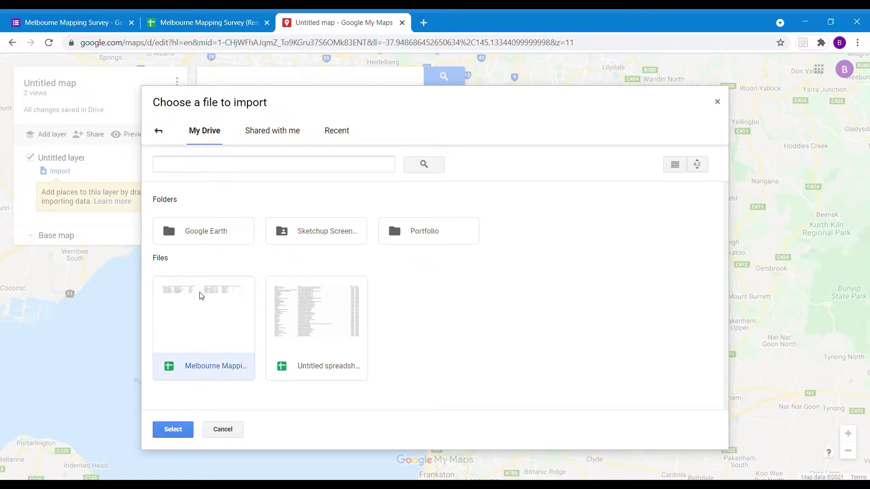
{"action": "left_click", "coordinate": [172, 430]}
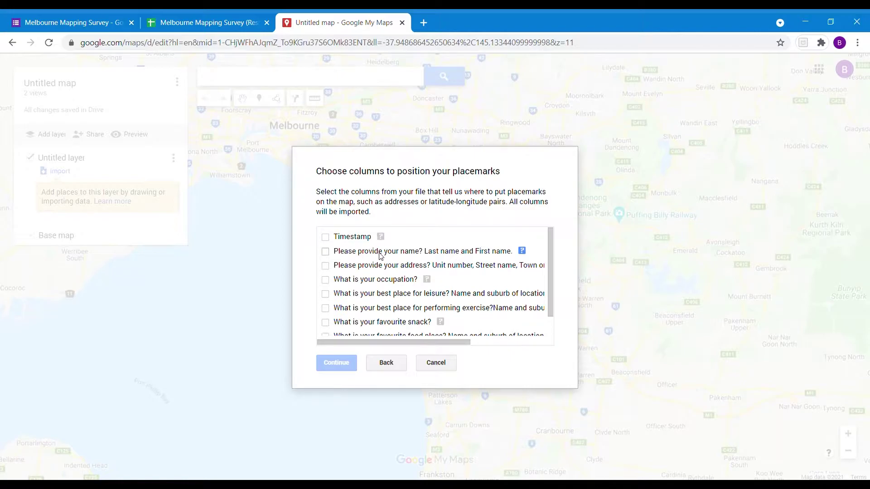
{"action": "left_click", "coordinate": [325, 252]}
{"action": "left_click", "coordinate": [325, 266]}
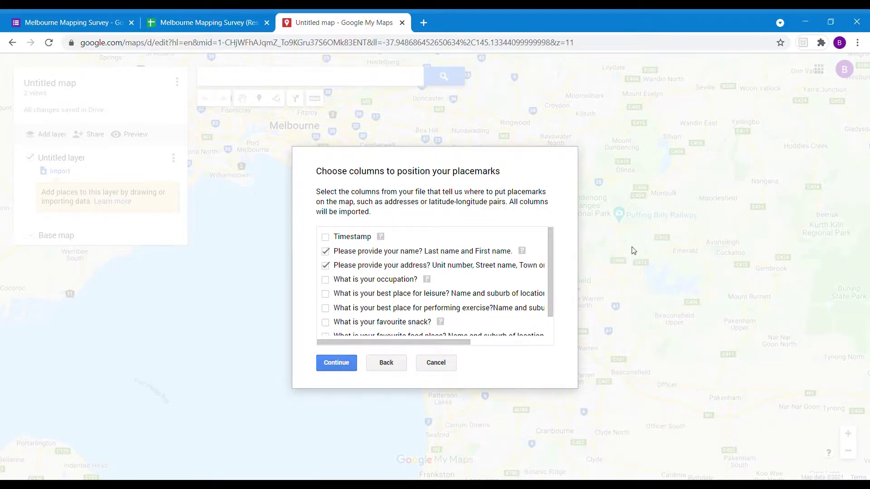
{"action": "left_click", "coordinate": [348, 365]}
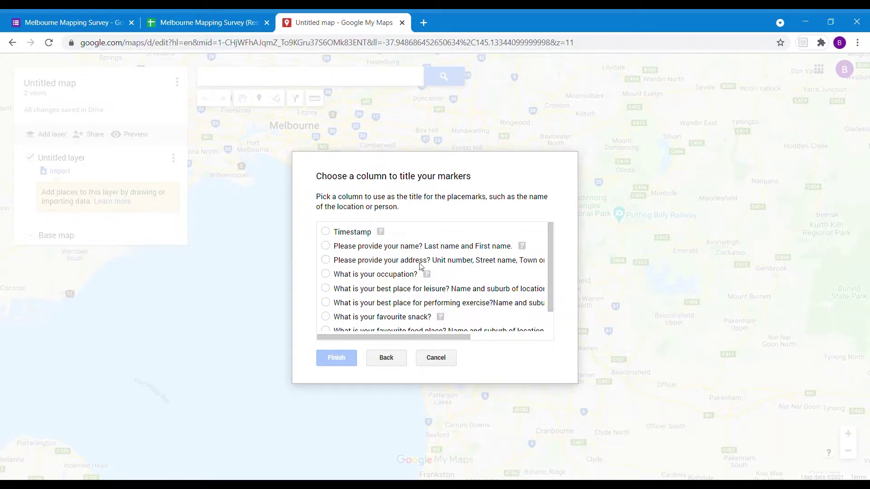
Step: Title the markers with the respondents' names and finish the import
{"action": "left_click", "coordinate": [325, 246]}
{"action": "left_click", "coordinate": [338, 357]}
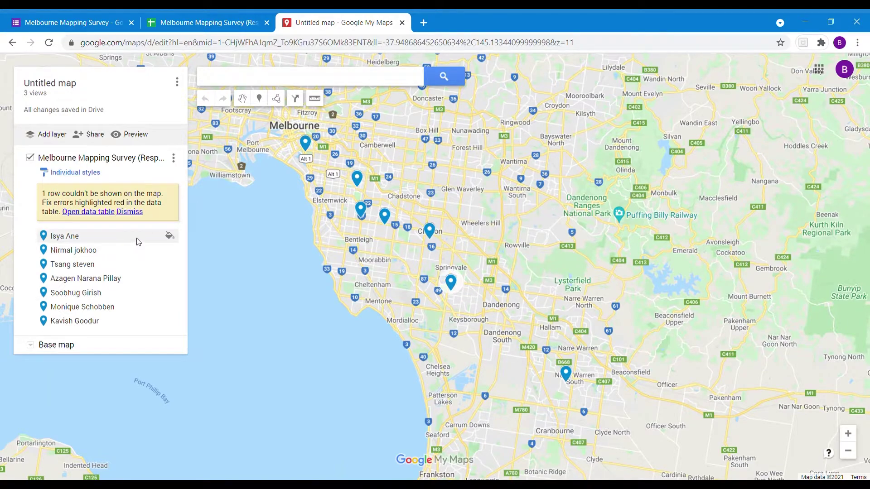
Step: Give the first respondent's marker a dark magenta house icon
{"action": "left_click", "coordinate": [170, 238]}
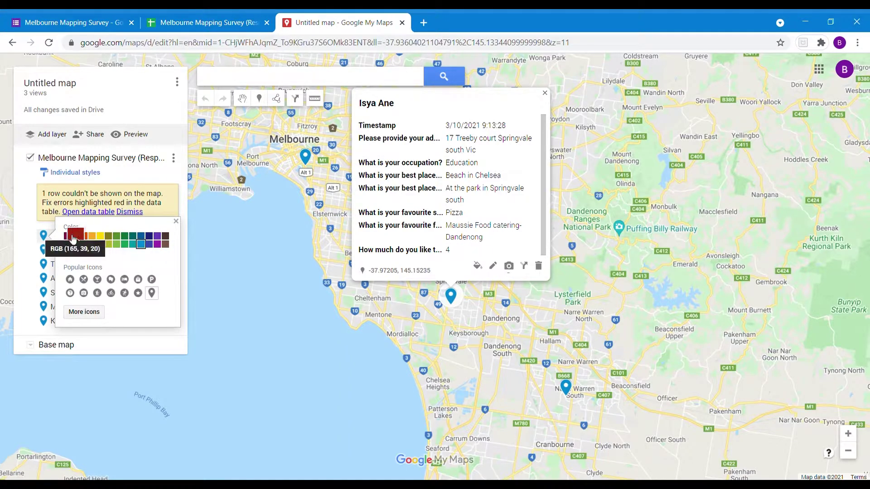
{"action": "left_click", "coordinate": [68, 236]}
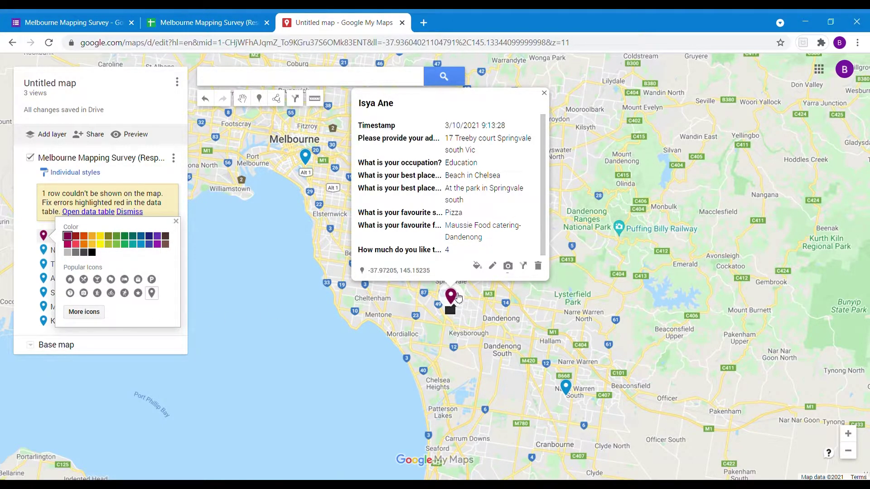
{"action": "left_click", "coordinate": [73, 280]}
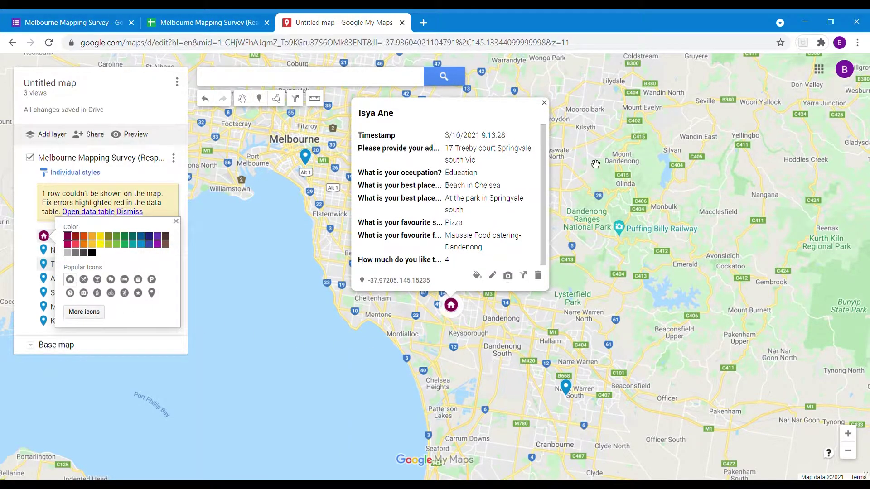
{"action": "left_click", "coordinate": [545, 103]}
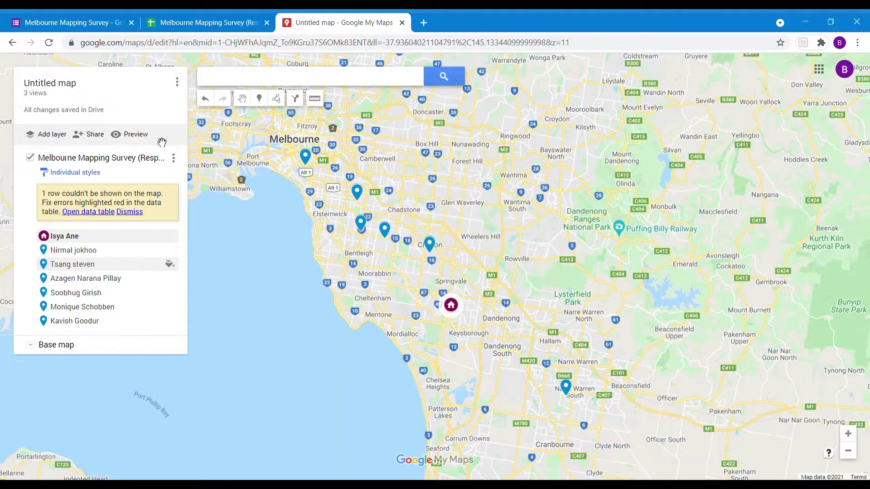
Step: Give the second respondent's marker an olive house icon
{"action": "left_click", "coordinate": [45, 253]}
{"action": "left_click", "coordinate": [169, 249]}
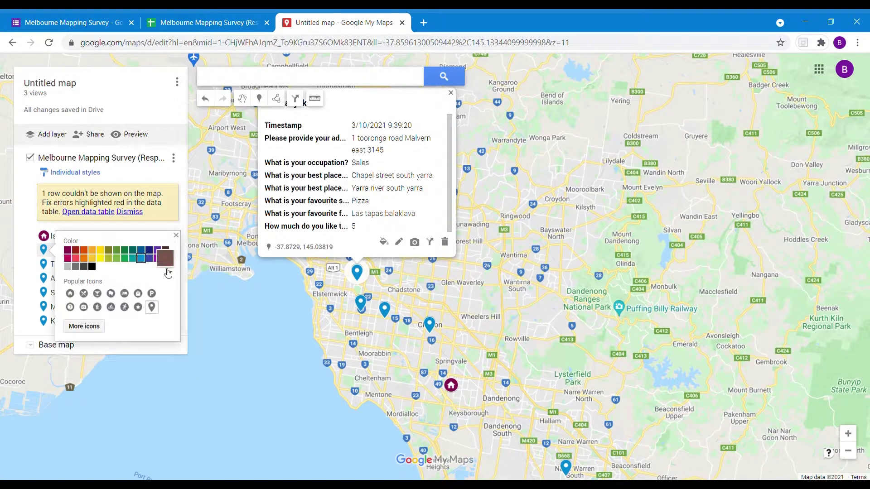
{"action": "left_click", "coordinate": [108, 250]}
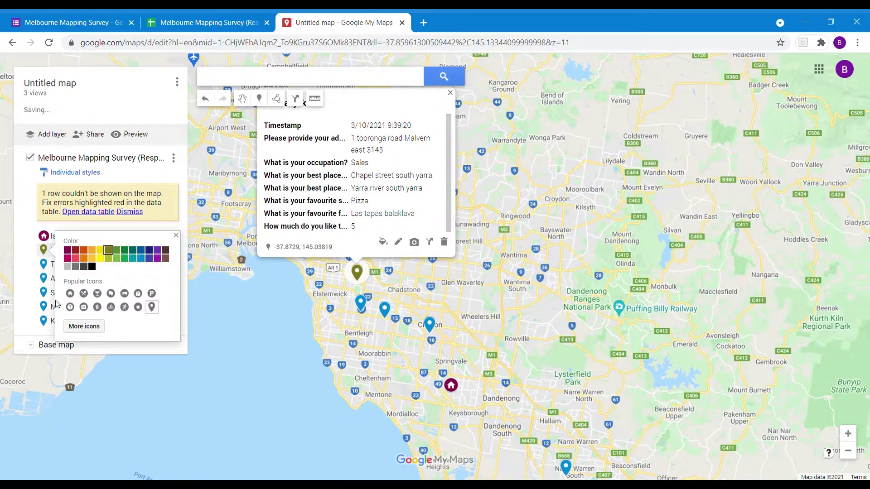
{"action": "left_click", "coordinate": [70, 293]}
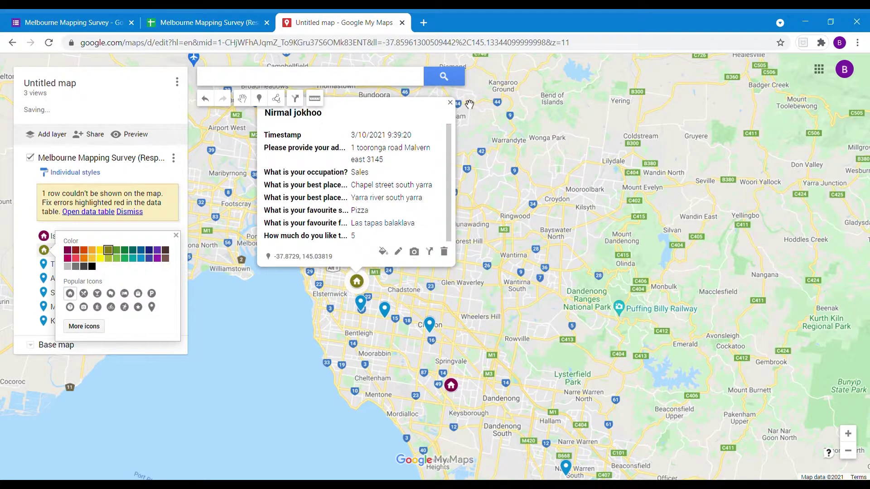
{"action": "left_click", "coordinate": [449, 102]}
{"action": "left_click", "coordinate": [450, 102]}
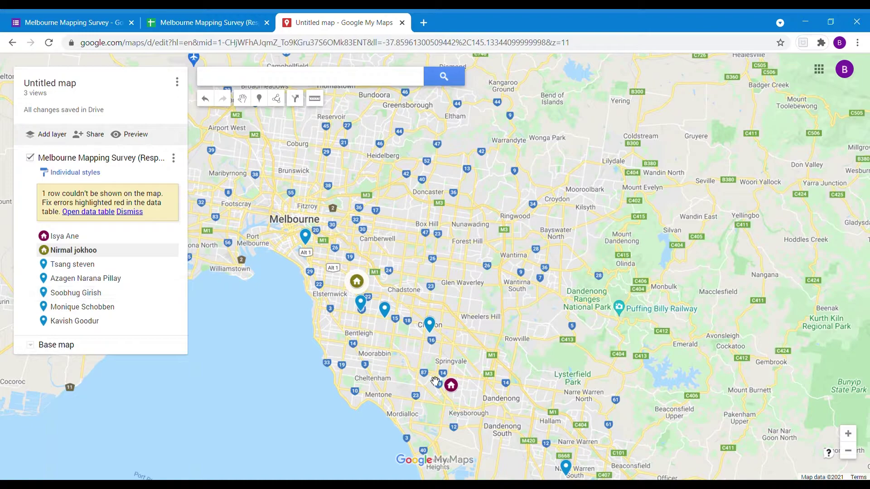
Step: Give the third respondent's marker a red house icon
{"action": "mouse_move", "coordinate": [166, 263]}
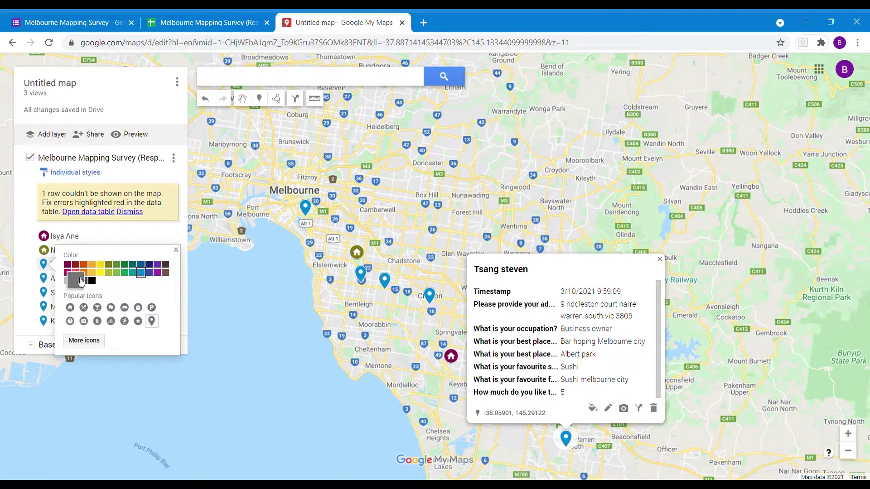
{"action": "left_click", "coordinate": [76, 273]}
{"action": "left_click", "coordinate": [70, 308]}
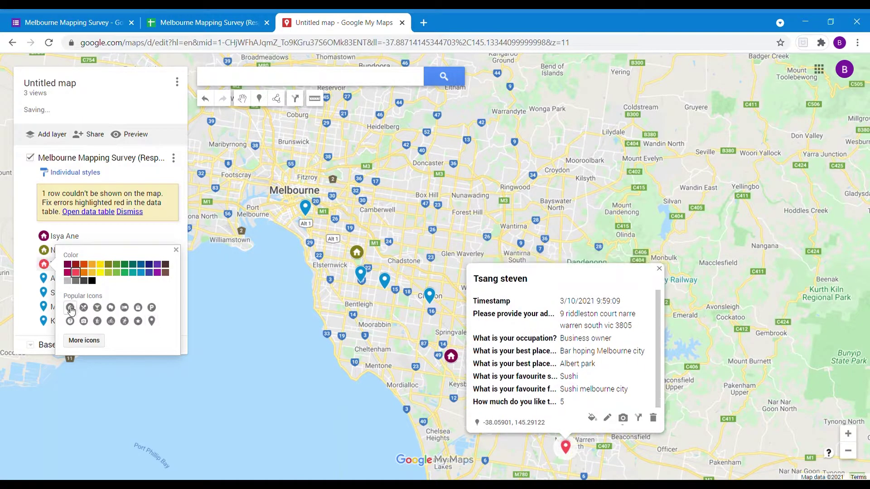
{"action": "left_click", "coordinate": [176, 250]}
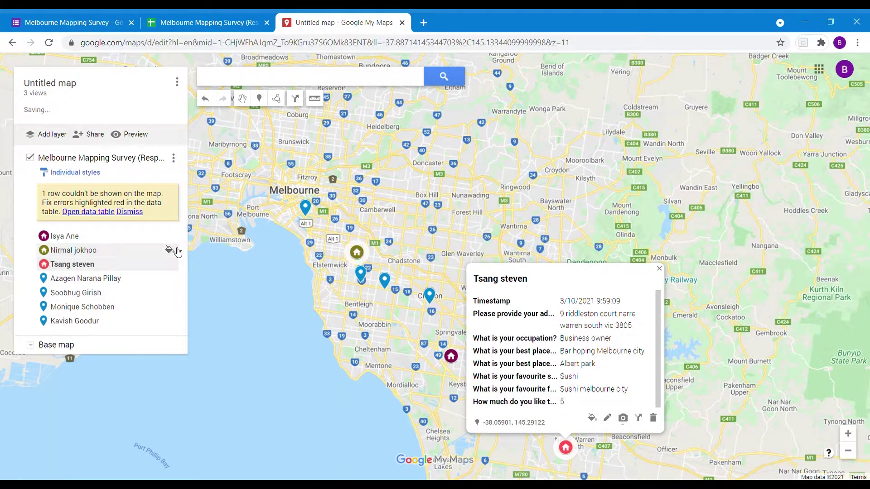
{"action": "left_click", "coordinate": [660, 270]}
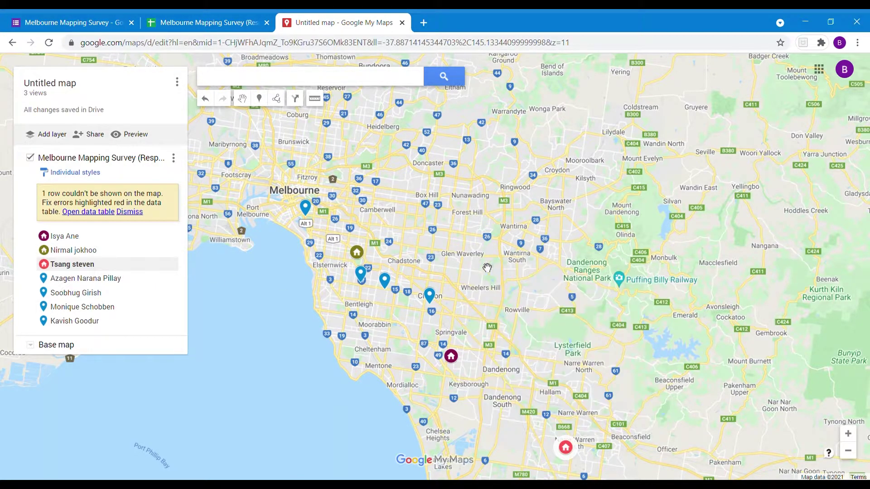
Step: Add a new layer importing the Melbourne survey sheet, positioned and titled by respondent name
{"action": "left_click", "coordinate": [58, 137]}
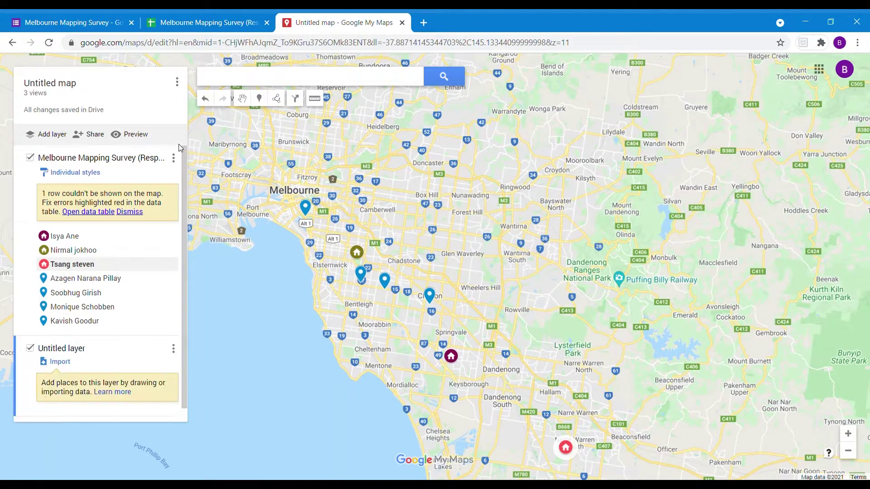
{"action": "left_click", "coordinate": [60, 361]}
{"action": "left_click", "coordinate": [238, 132]}
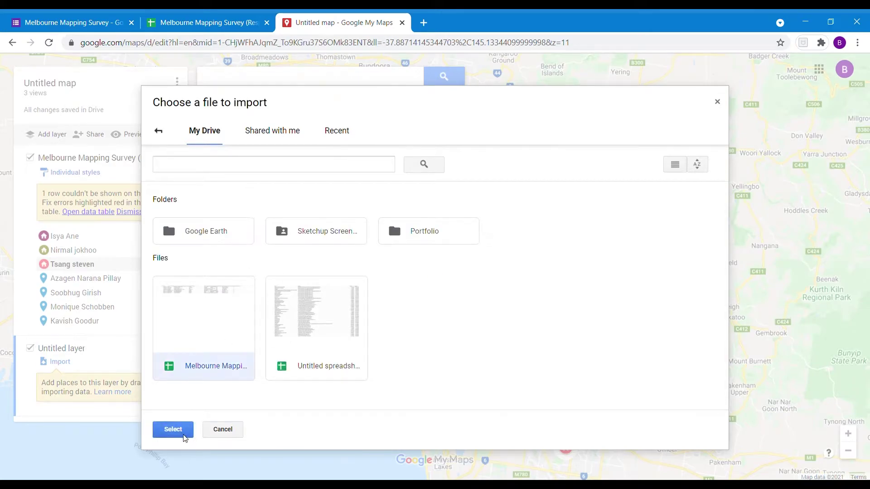
{"action": "left_click", "coordinate": [181, 432]}
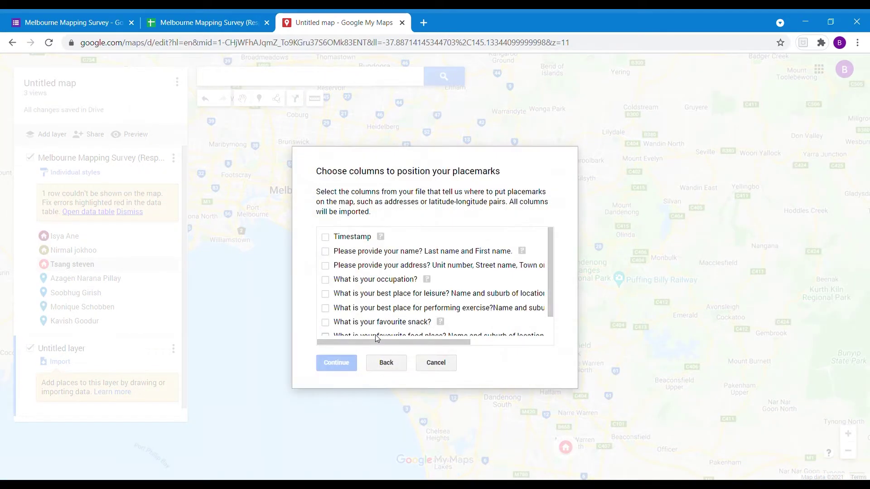
{"action": "left_click", "coordinate": [326, 252]}
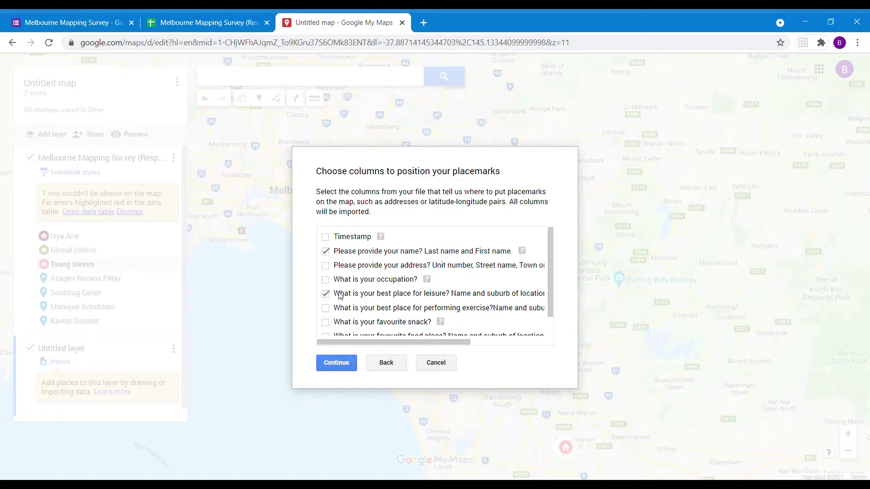
{"action": "left_click", "coordinate": [344, 365]}
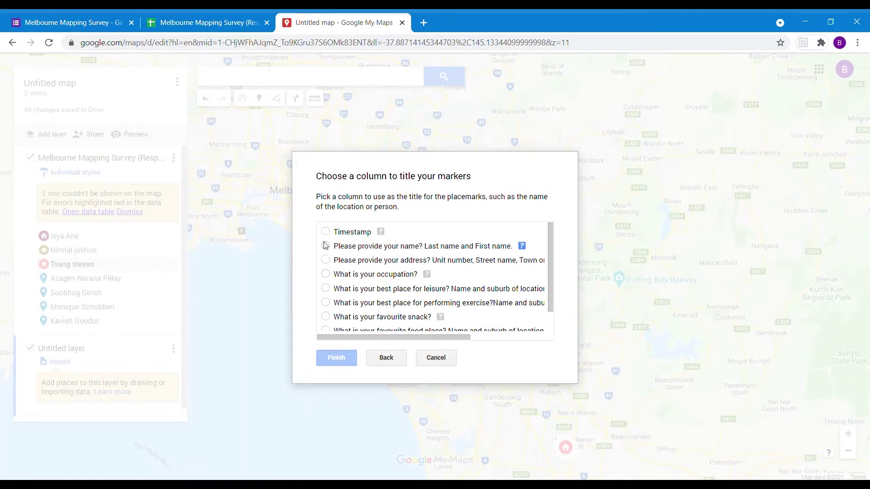
{"action": "left_click", "coordinate": [325, 246]}
{"action": "left_click", "coordinate": [336, 358]}
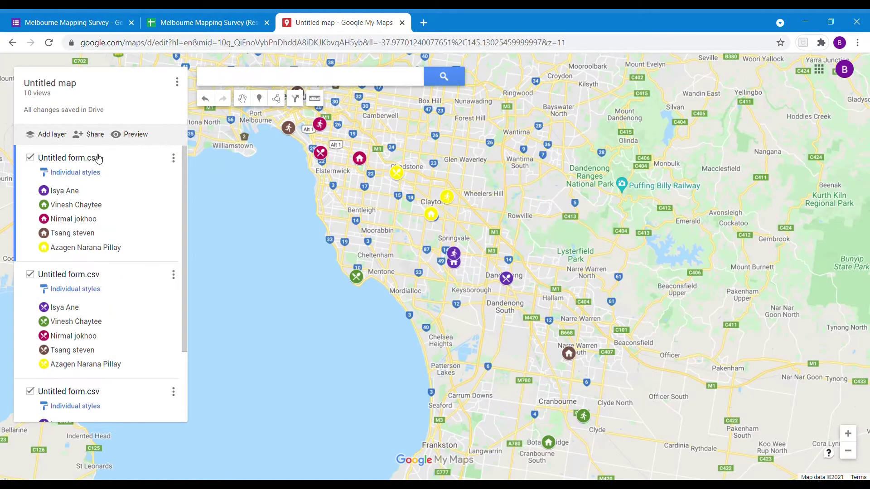
Step: Rename the first layer to Home
{"action": "left_click", "coordinate": [100, 160]}
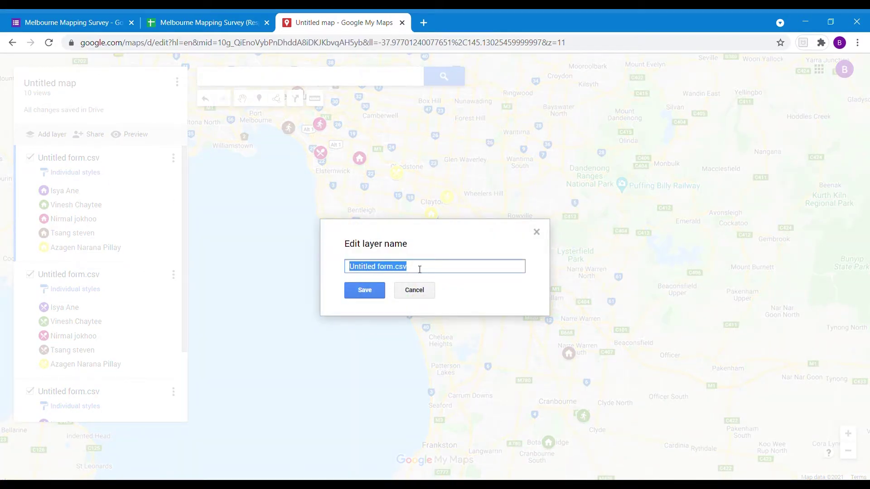
{"action": "key", "text": "BackSpace"}
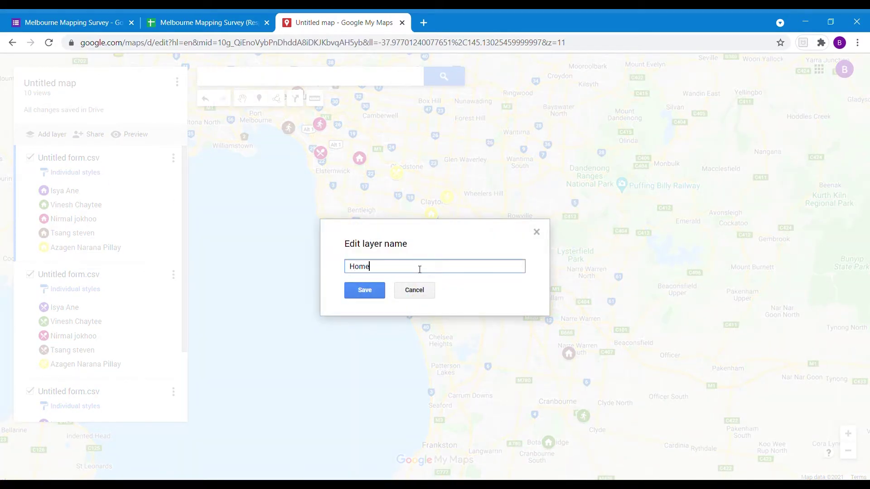
{"action": "left_click", "coordinate": [364, 292]}
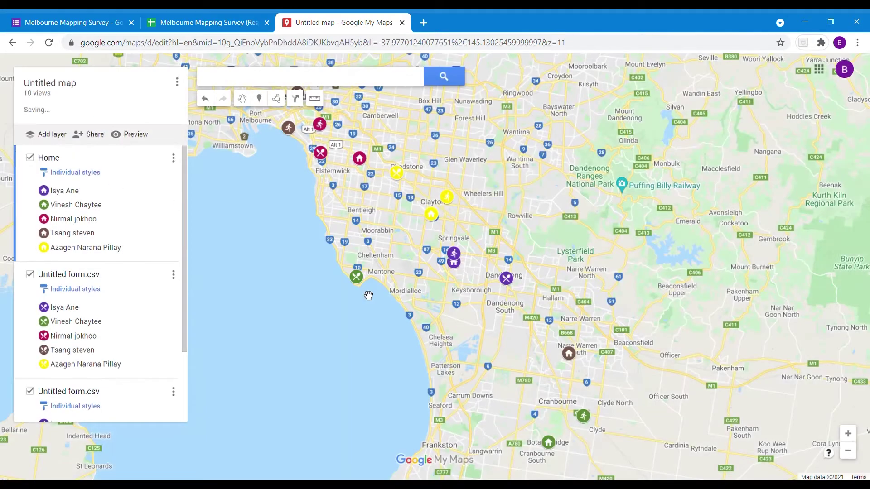
Step: Rename the second Untitled form.csv layer to Food Place/ Restaurant
{"action": "left_click", "coordinate": [80, 280]}
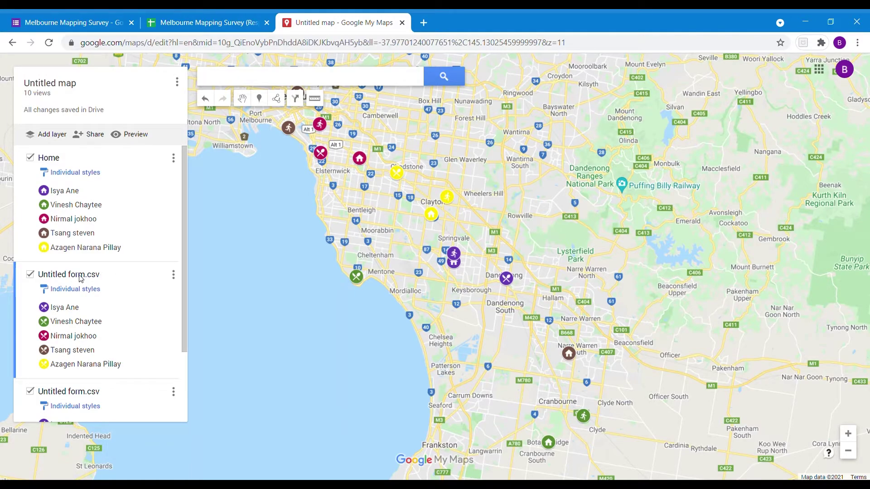
{"action": "left_click", "coordinate": [174, 275]}
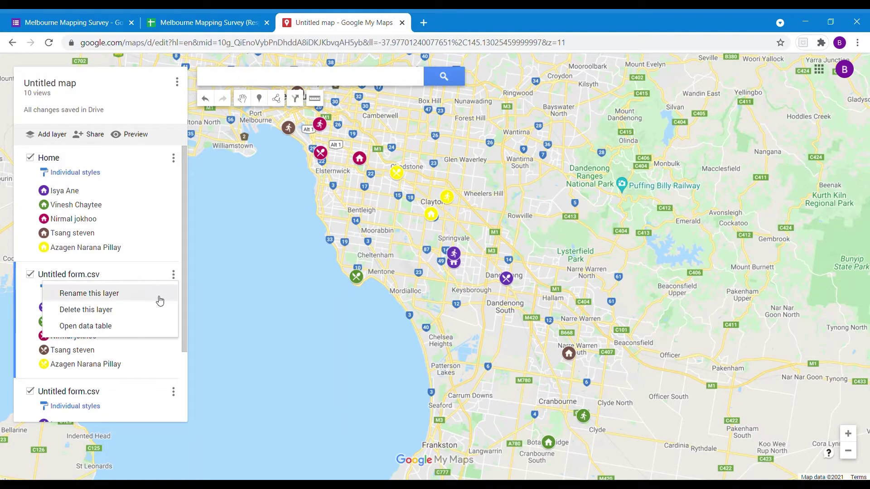
{"action": "left_click", "coordinate": [120, 298]}
{"action": "key", "text": "BackSpace"}
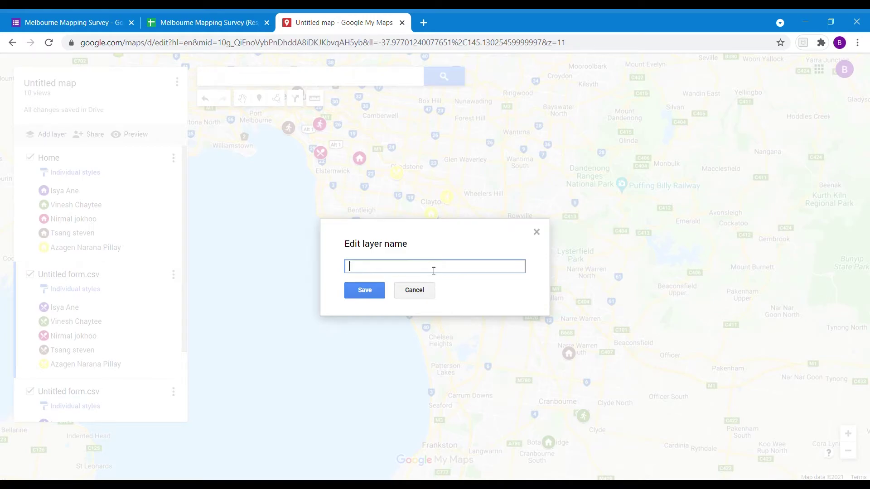
{"action": "type", "text": "Food Place/ Restaurant"}
{"action": "left_click", "coordinate": [364, 290]}
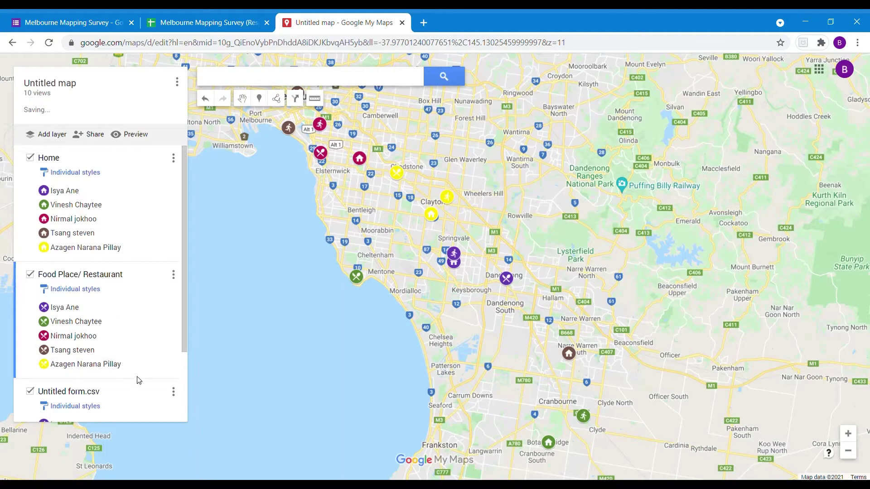
{"action": "left_click", "coordinate": [175, 307]}
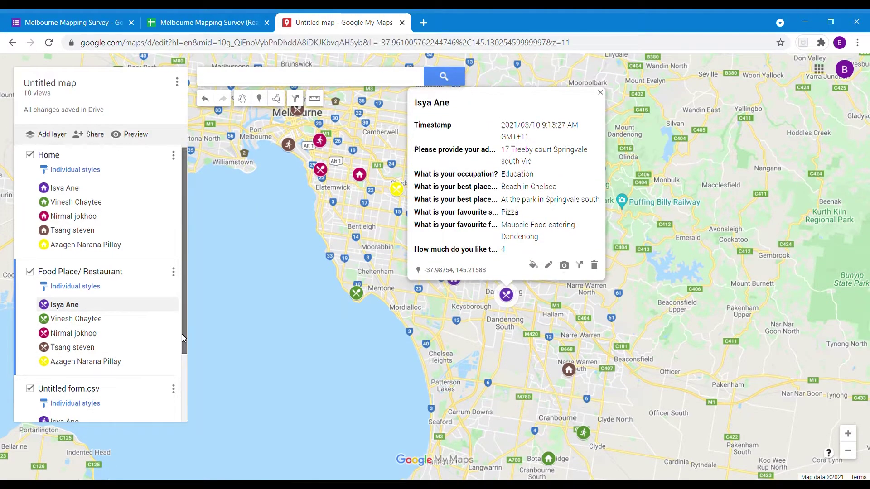
Step: Rename the remaining imported layer to Leisure Place
{"action": "scroll", "coordinate": [150, 345], "scroll_direction": "down", "scroll_amount": 2}
{"action": "left_click", "coordinate": [75, 333]}
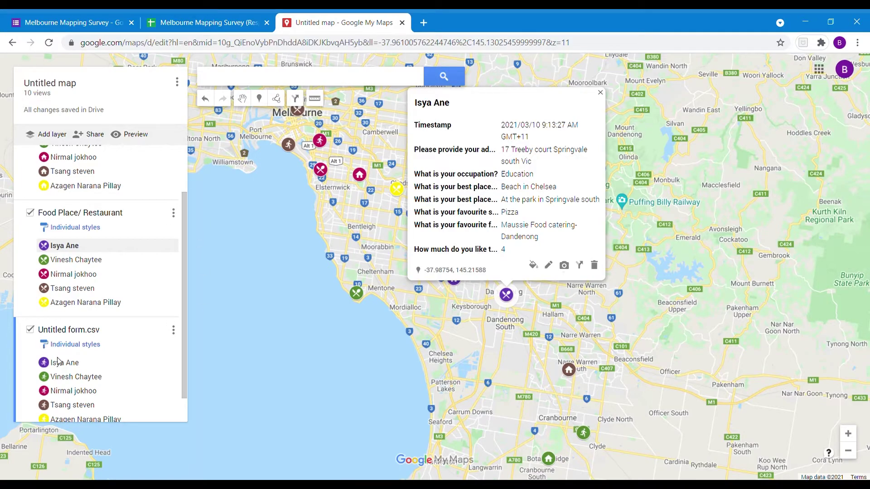
{"action": "left_click", "coordinate": [173, 330]}
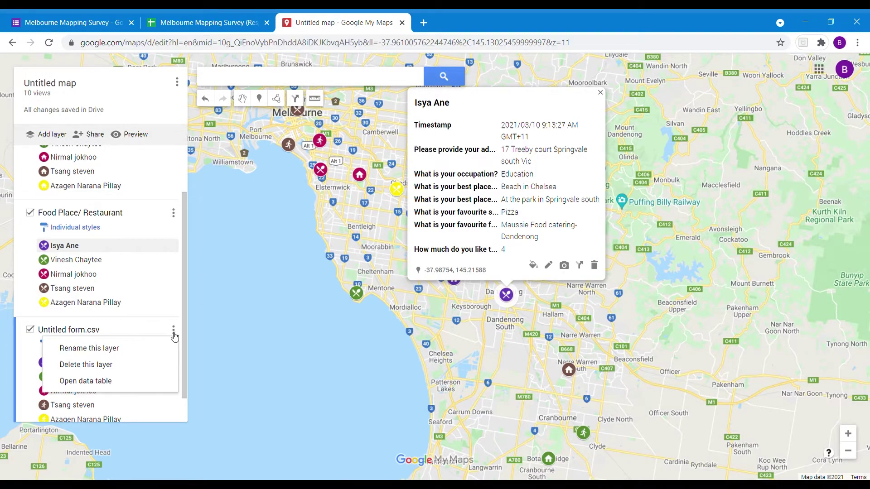
{"action": "left_click", "coordinate": [89, 349]}
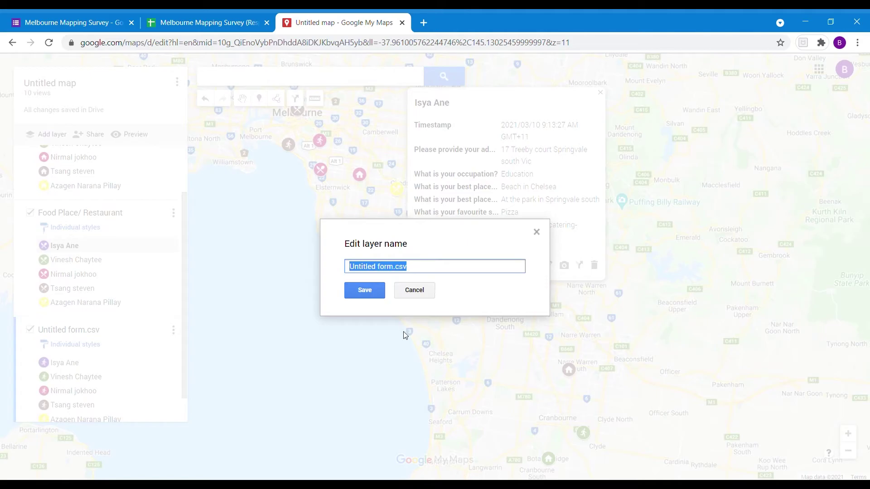
{"action": "type", "text": "L"}
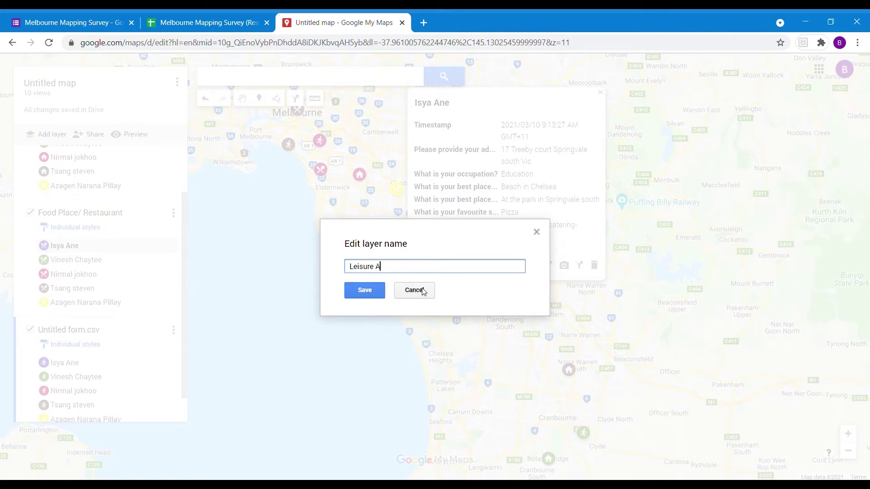
{"action": "type", "text": "eisure A"}
{"action": "key", "text": "BackSpace"}
{"action": "left_click", "coordinate": [363, 290]}
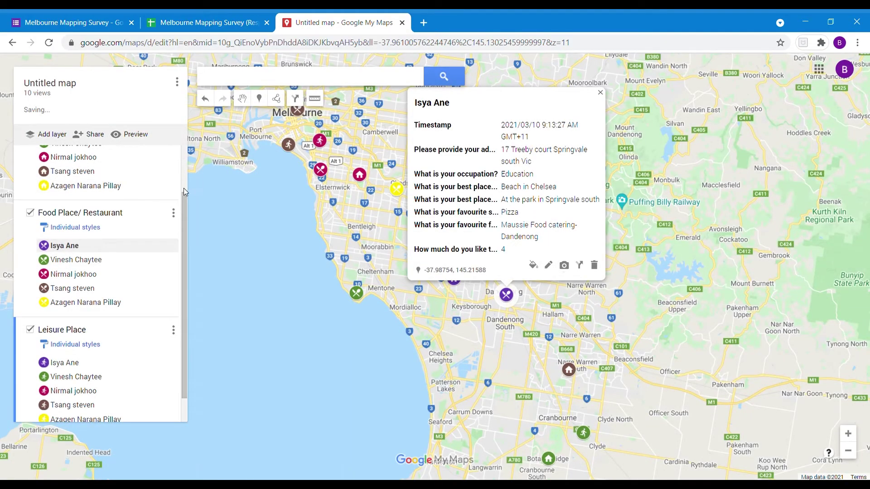
{"action": "scroll", "coordinate": [182, 215], "scroll_direction": "up", "scroll_amount": 2}
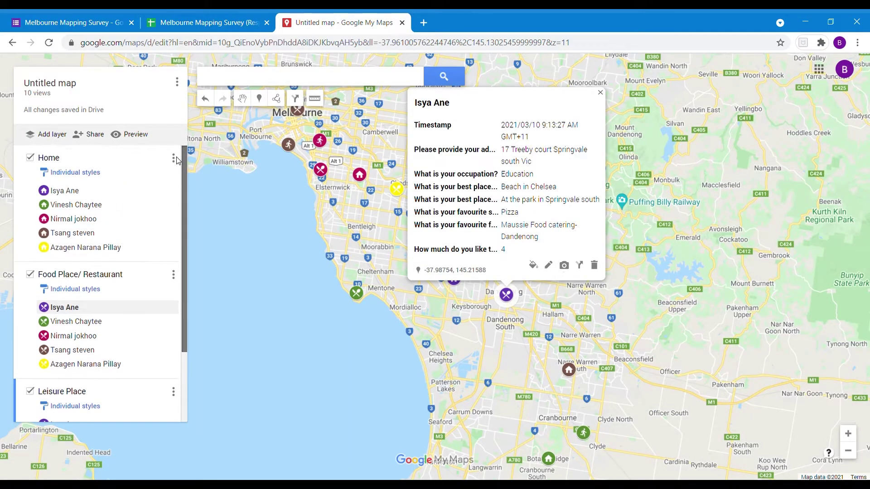
Step: Close the respondent's info card, pan the map north, and scroll the panel to Base map
{"action": "left_click", "coordinate": [600, 93]}
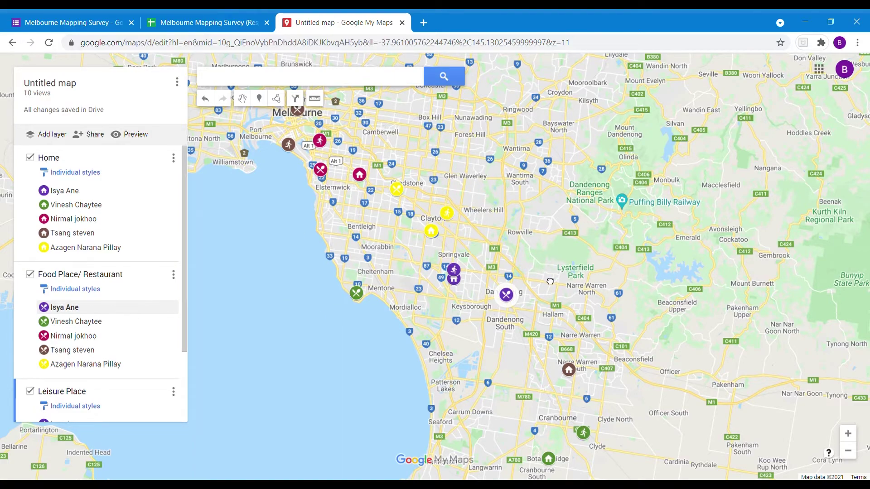
{"action": "left_click_drag", "start_coordinate": [550, 282], "coordinate": [531, 332]}
{"action": "scroll", "coordinate": [165, 308], "scroll_direction": "down", "scroll_amount": 2}
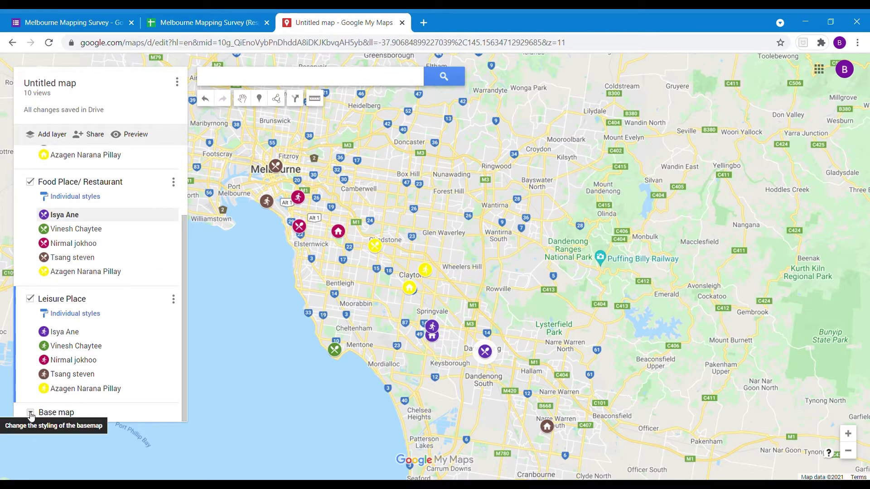
Step: Try the Whitewater base map, then settle on the light faded base map style
{"action": "left_click", "coordinate": [31, 414]}
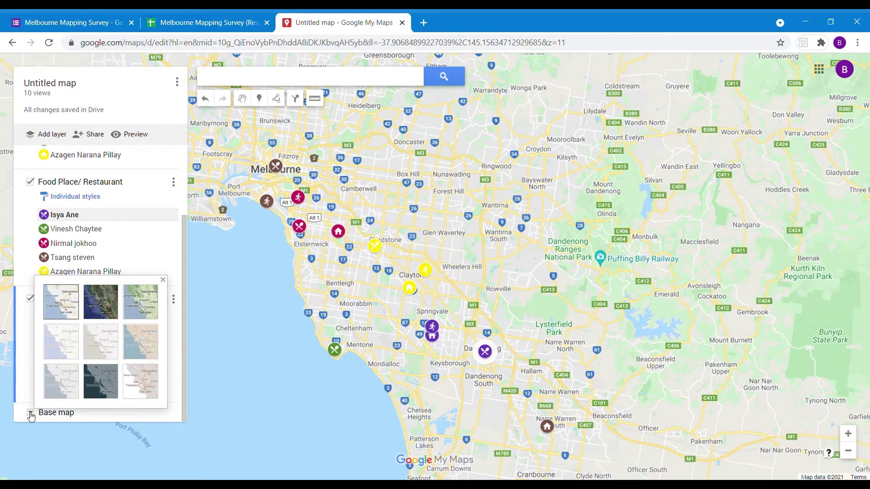
{"action": "left_click", "coordinate": [144, 389]}
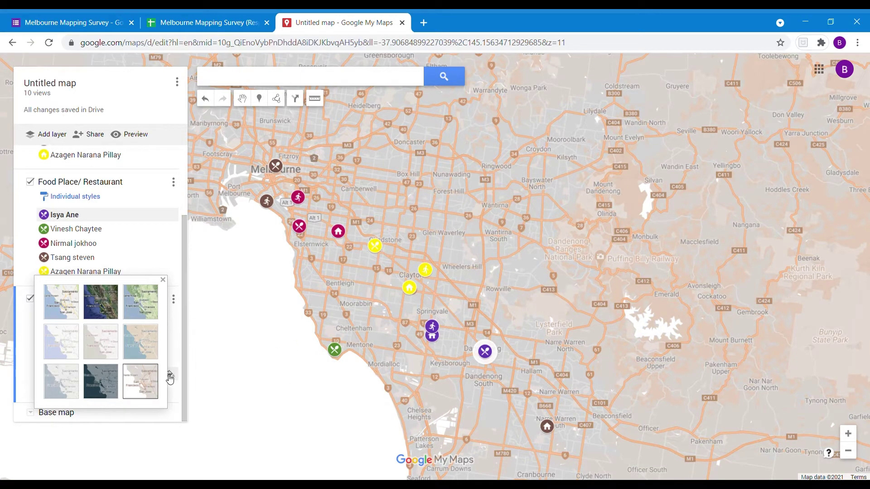
{"action": "left_click", "coordinate": [106, 353]}
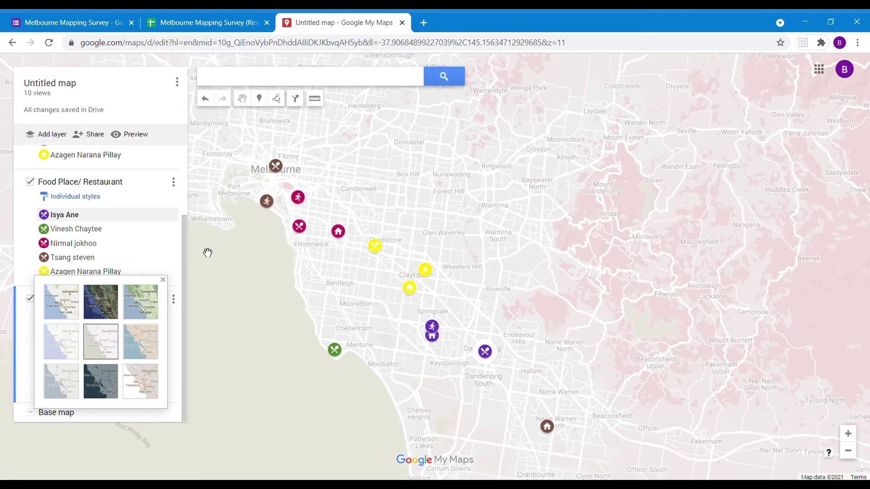
{"action": "left_click", "coordinate": [164, 280]}
Step: Open a Leisure Place marker's survey details card, review it, then close the card
{"action": "left_click", "coordinate": [297, 198]}
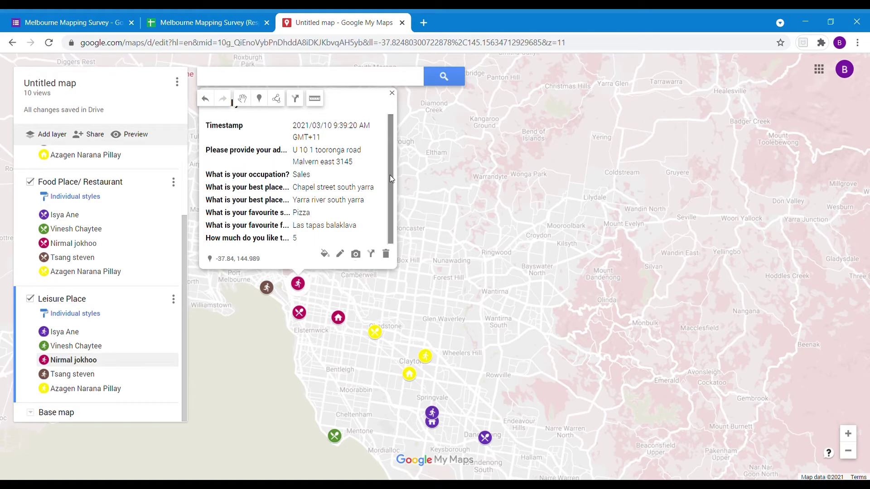
{"action": "left_click_drag", "start_coordinate": [394, 171], "coordinate": [392, 192]}
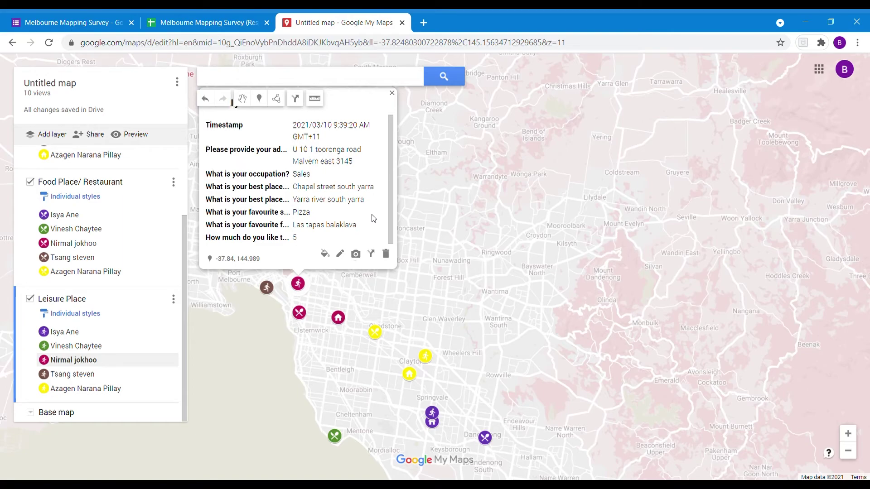
{"action": "left_click", "coordinate": [392, 93]}
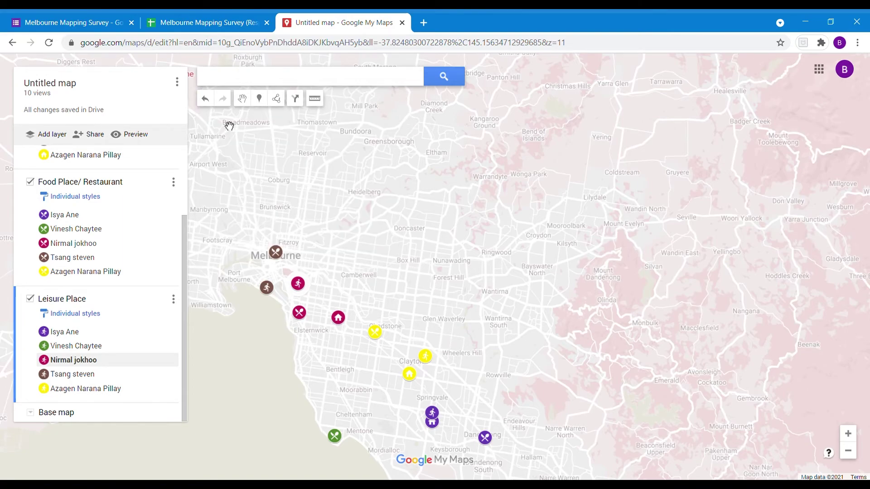
Step: Dismiss the map options menu and drag the map up to reveal the southern markers
{"action": "left_click", "coordinate": [178, 83]}
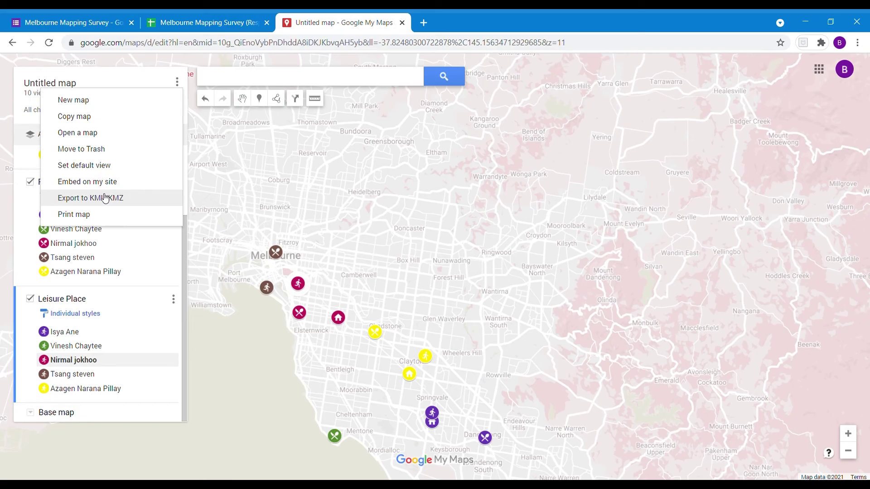
{"action": "left_click", "coordinate": [365, 171]}
{"action": "left_click_drag", "start_coordinate": [543, 301], "coordinate": [545, 227]}
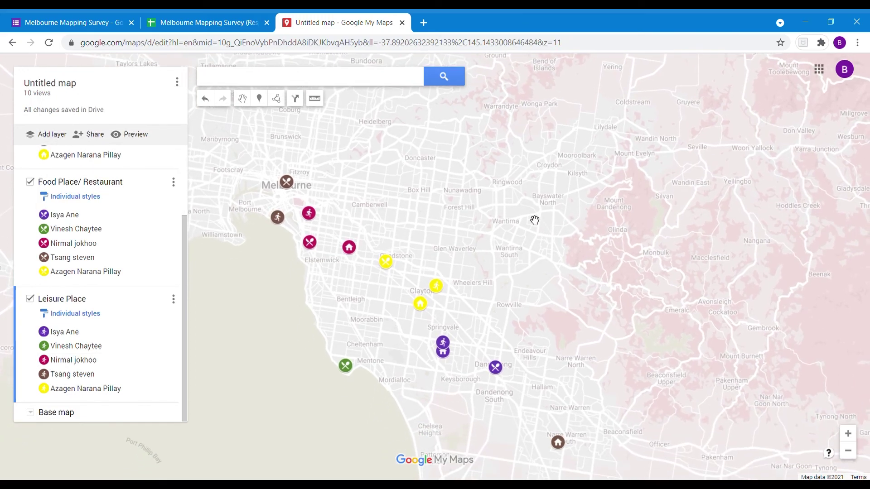